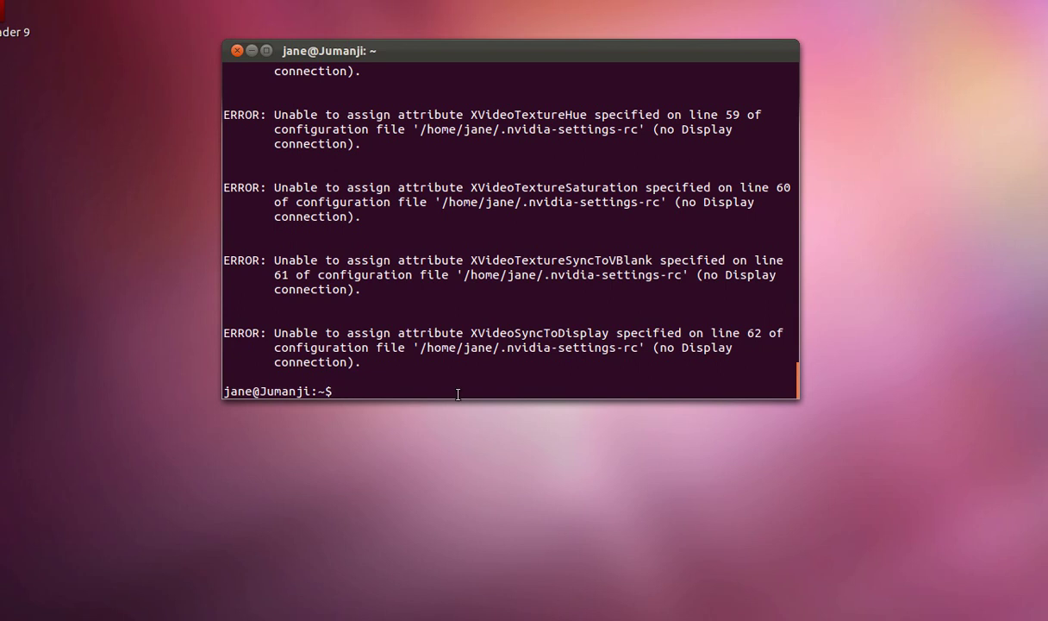
Launch nvidia-settings with superuser rights from the terminal and show the X Server Display Configuration page
{"action": "type", "text": "sudo nvidia-settings"}
{"action": "key", "text": "Return"}
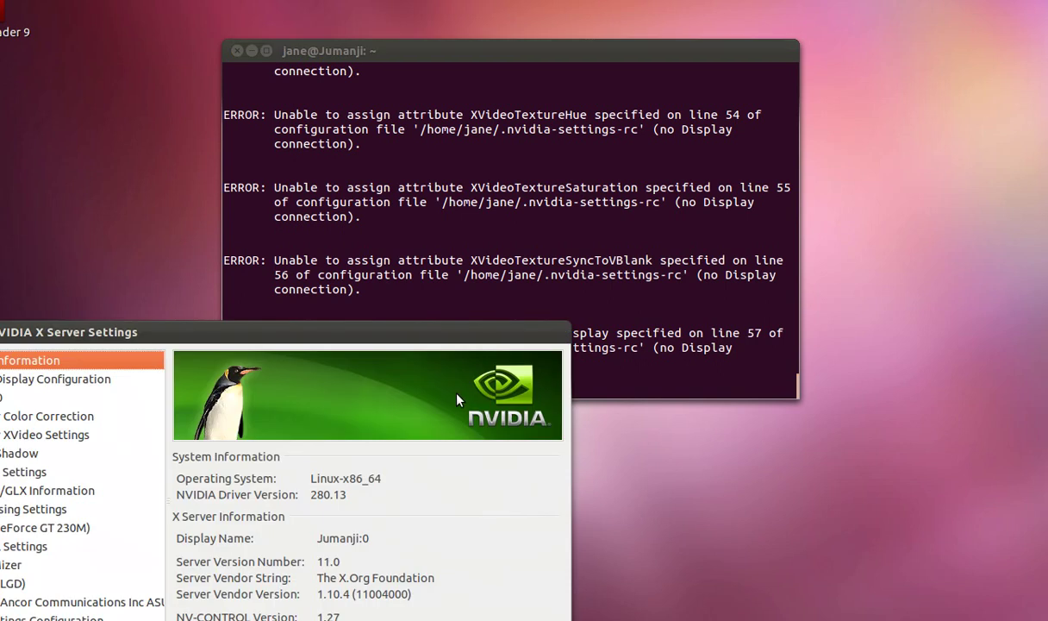
{"action": "left_click_drag", "start_coordinate": [492, 336], "coordinate": [699, 108]}
{"action": "left_click", "coordinate": [294, 151]}
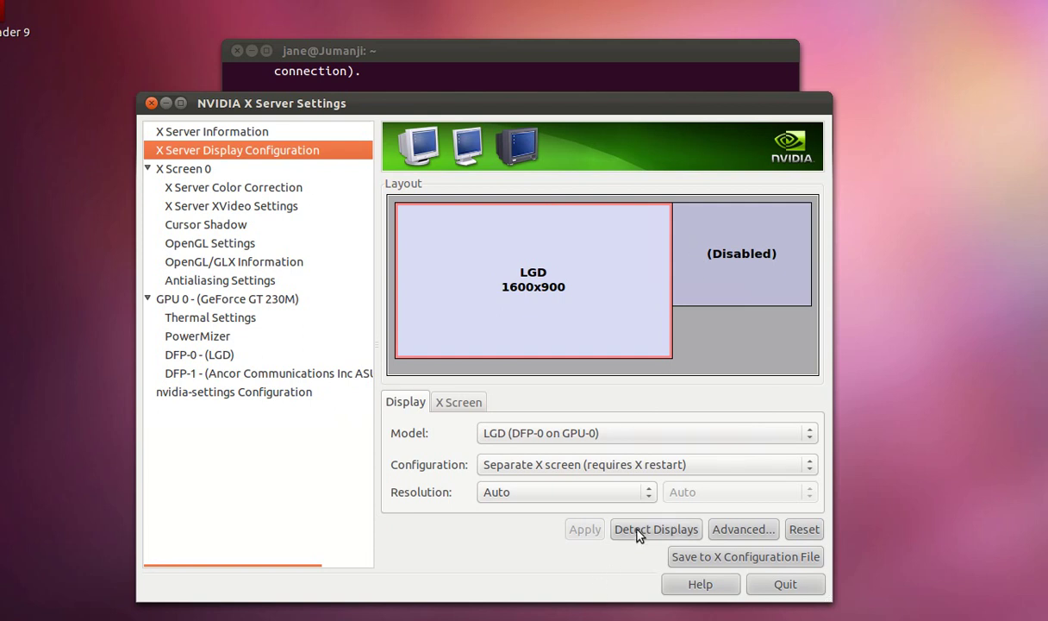
Enable the disabled Ancor Communications ASUS VH242H display by setting its configuration to TwinView
{"action": "left_click", "coordinate": [776, 220]}
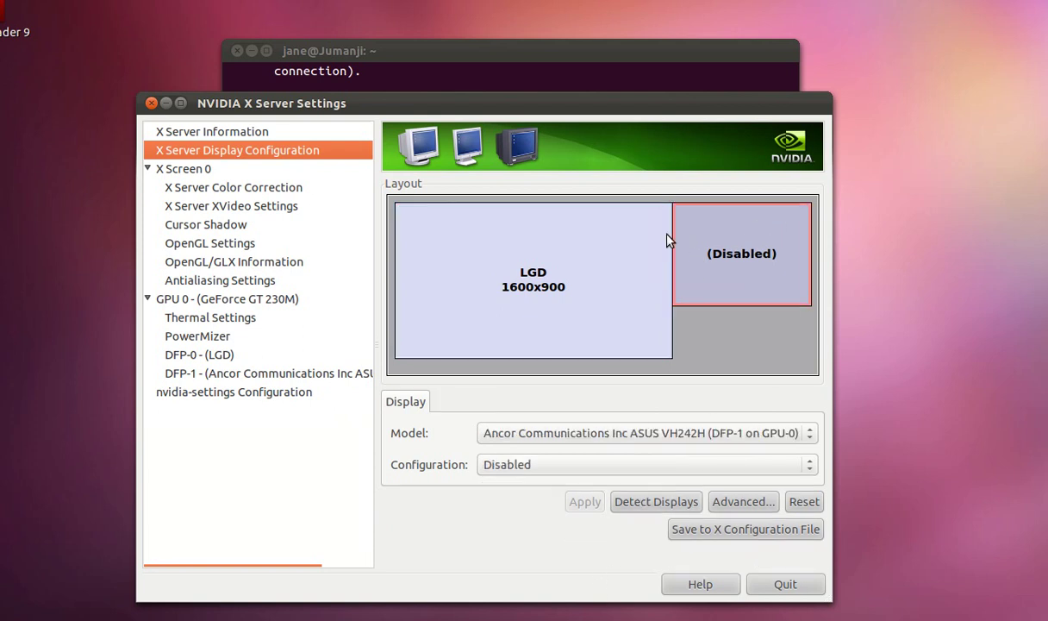
{"action": "left_click", "coordinate": [646, 245]}
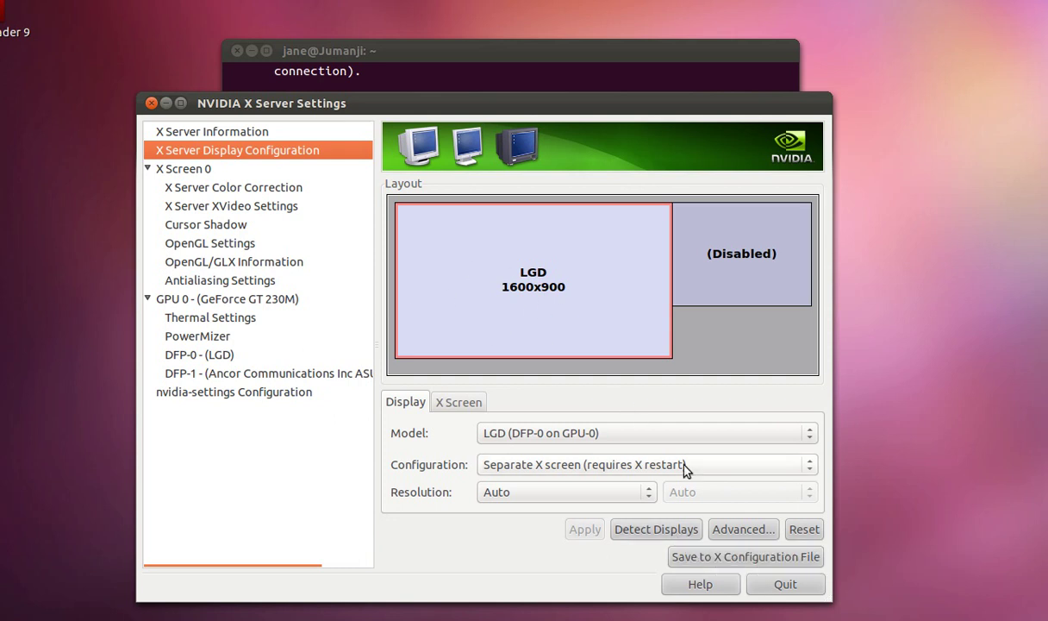
{"action": "left_click", "coordinate": [738, 272]}
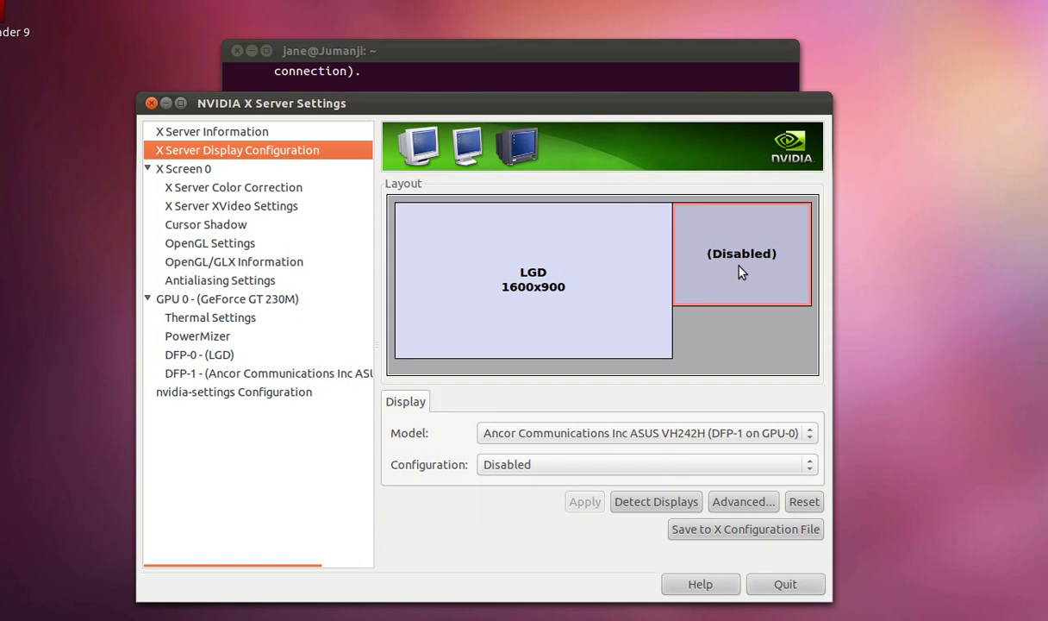
{"action": "left_click", "coordinate": [578, 258]}
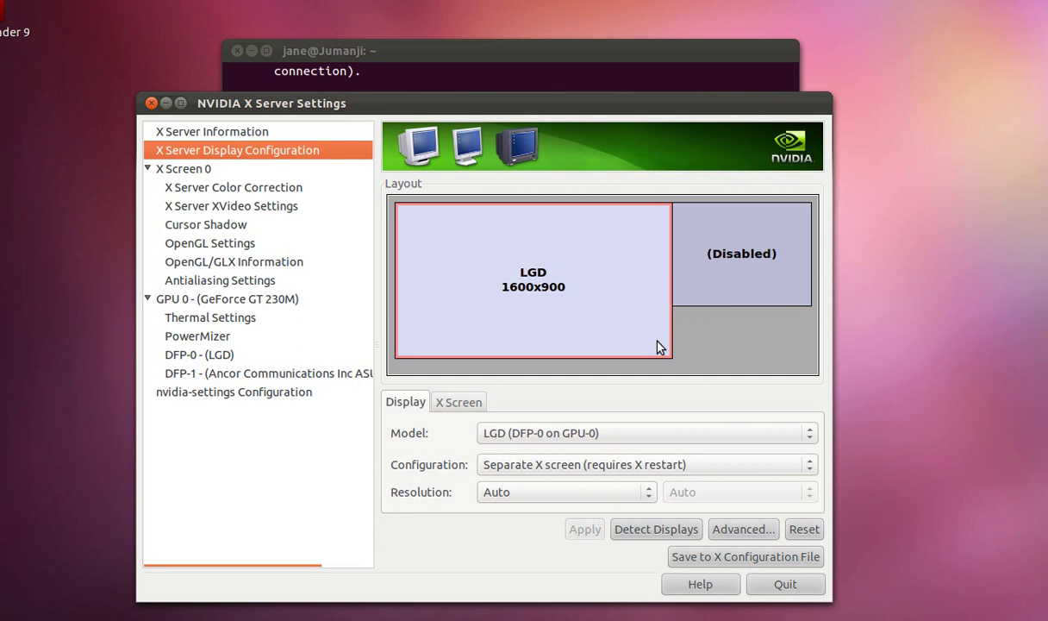
{"action": "left_click", "coordinate": [710, 260]}
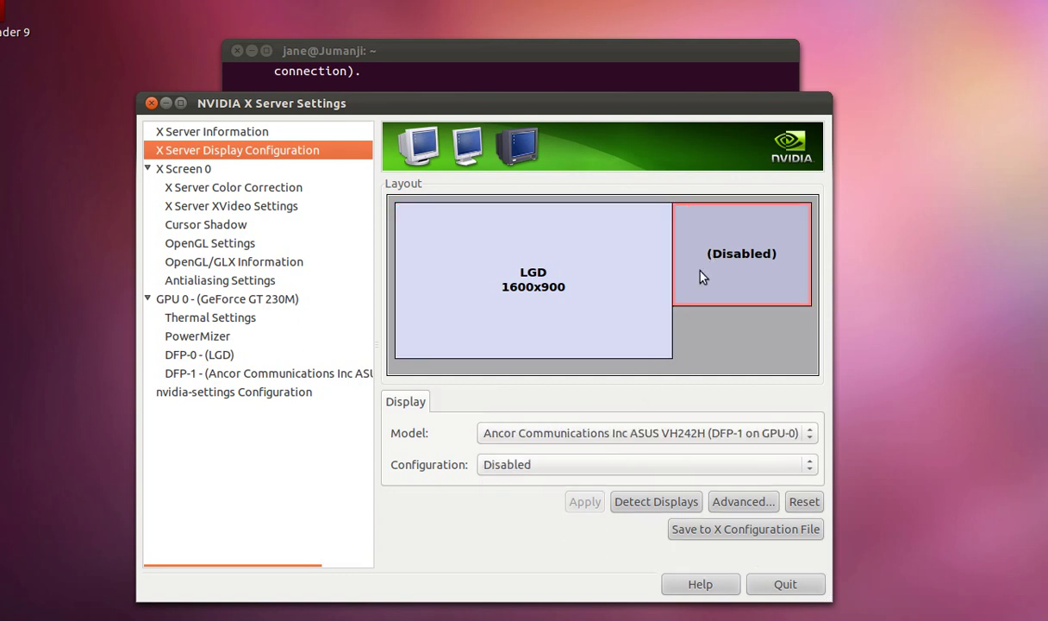
{"action": "left_click", "coordinate": [584, 470]}
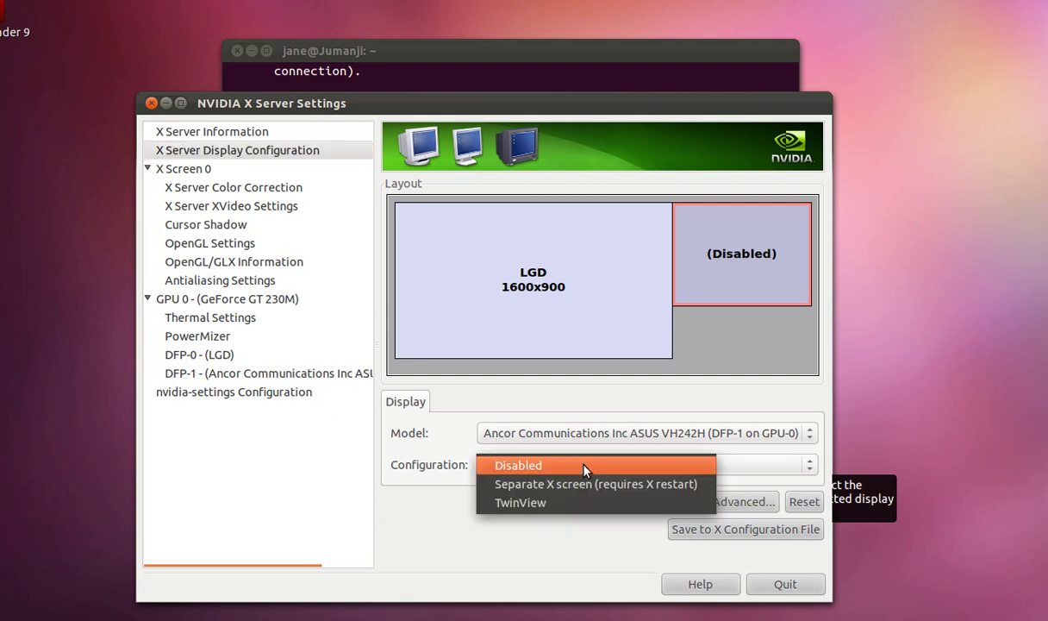
{"action": "left_click", "coordinate": [561, 509]}
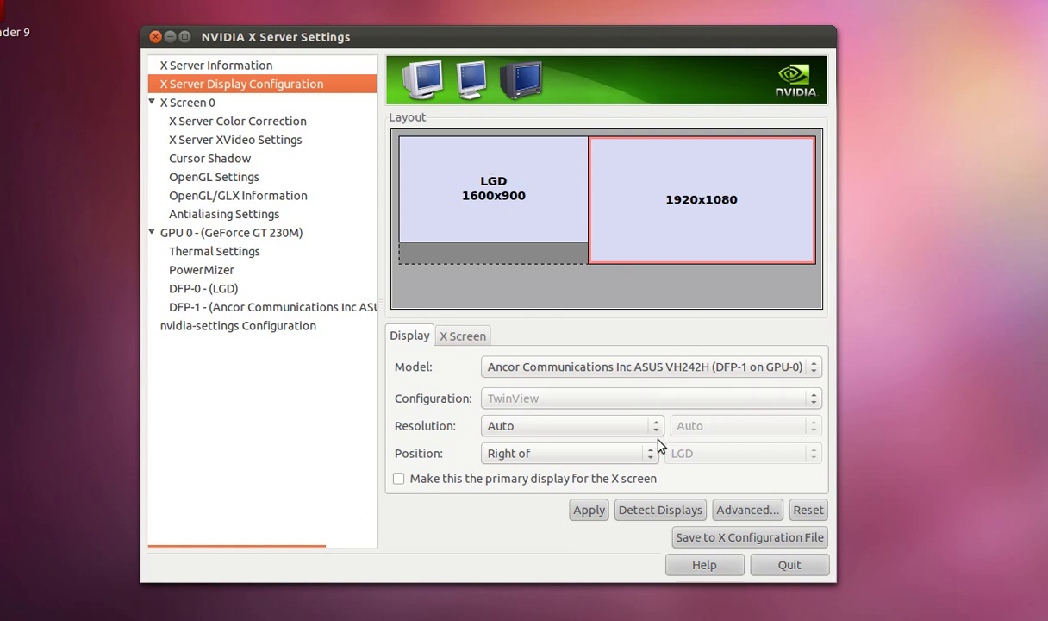
Try the ASUS display as a clone of LGD, return it to the right of LGD, and review its resolution and position options
{"action": "left_click_drag", "start_coordinate": [642, 171], "coordinate": [569, 185]}
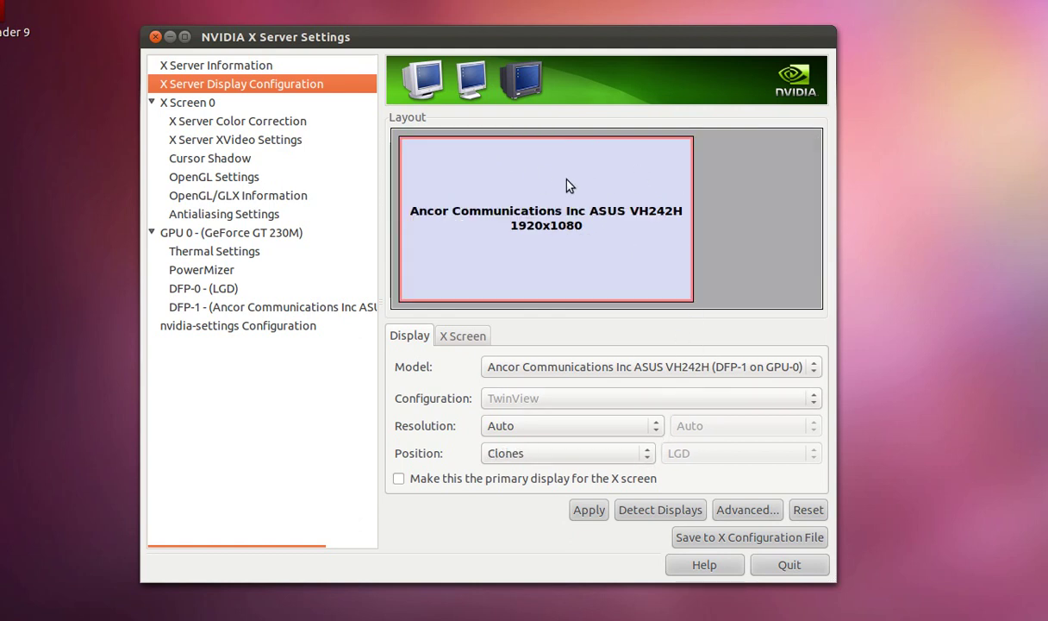
{"action": "left_click_drag", "start_coordinate": [652, 177], "coordinate": [707, 176]}
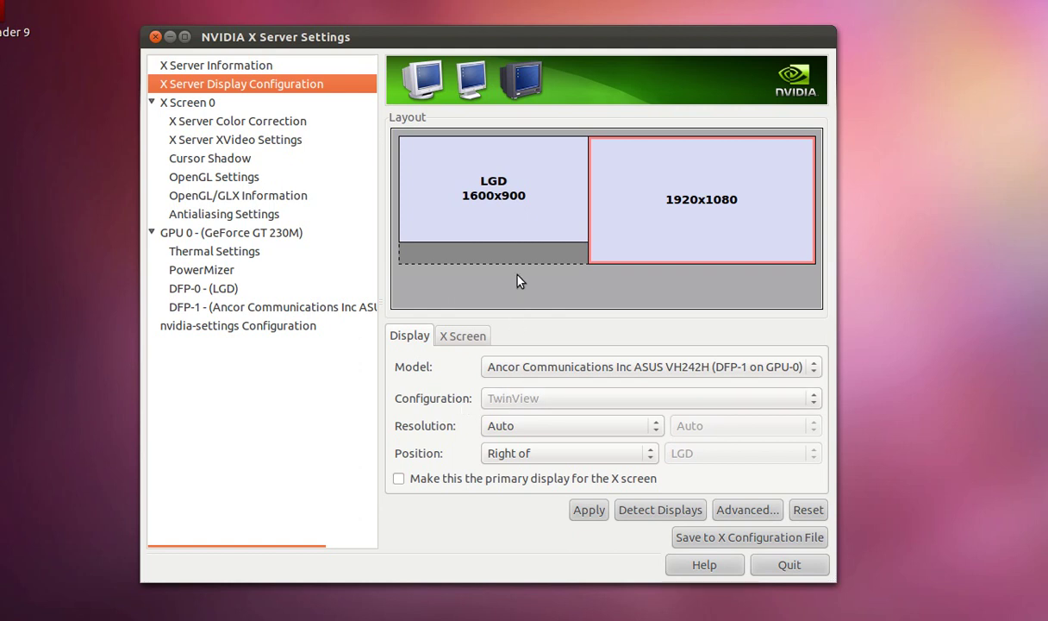
{"action": "left_click", "coordinate": [538, 428]}
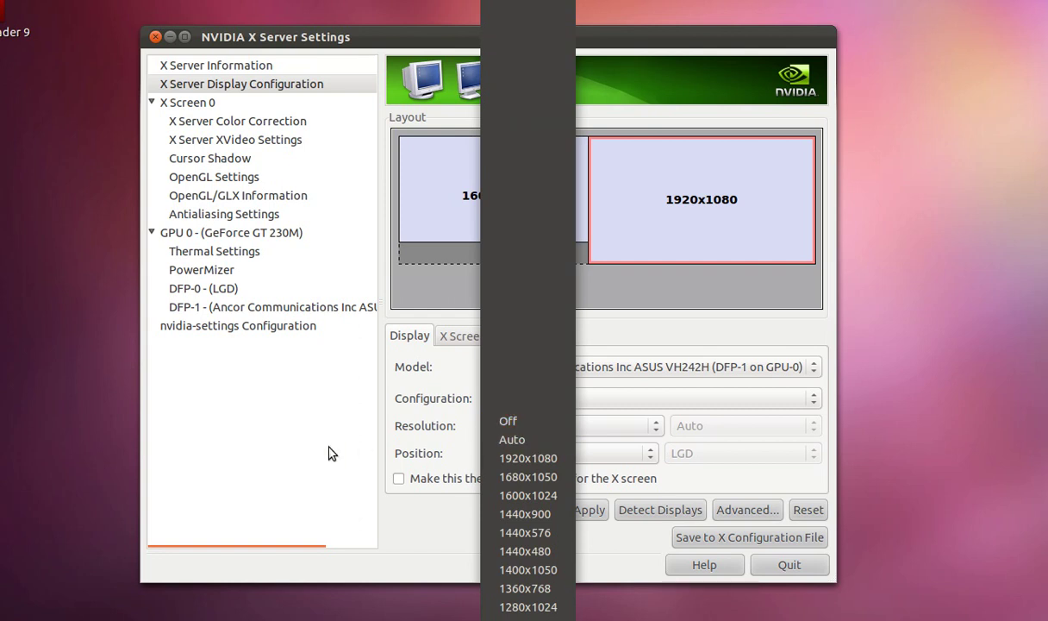
{"action": "left_click", "coordinate": [325, 450]}
{"action": "left_click", "coordinate": [545, 457]}
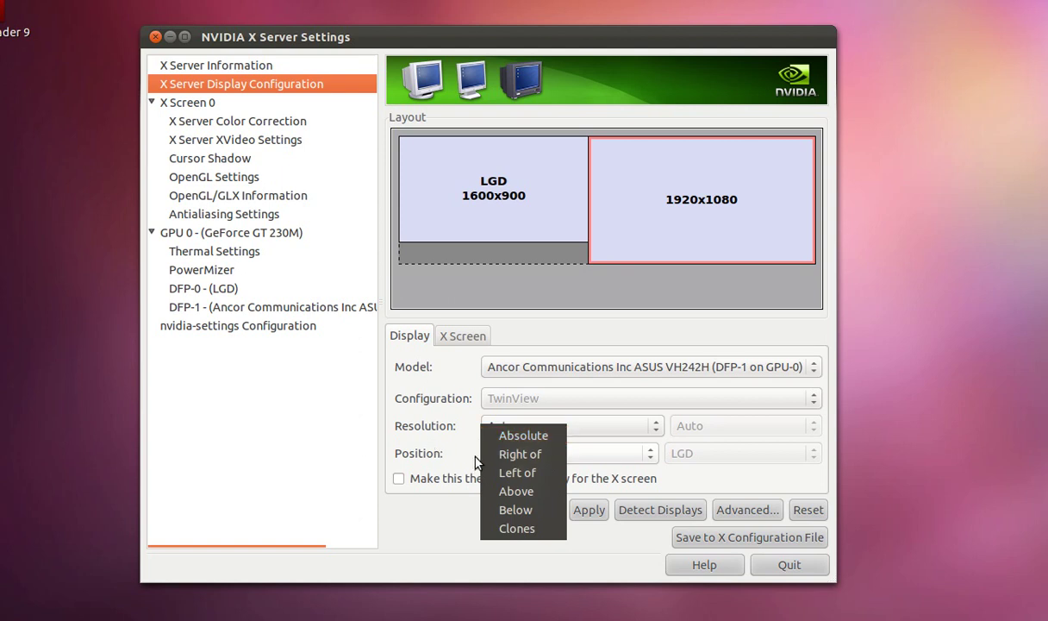
{"action": "left_click", "coordinate": [455, 518]}
Select the LGD display in the layout and start saving the settings to the X configuration file
{"action": "left_click", "coordinate": [509, 217]}
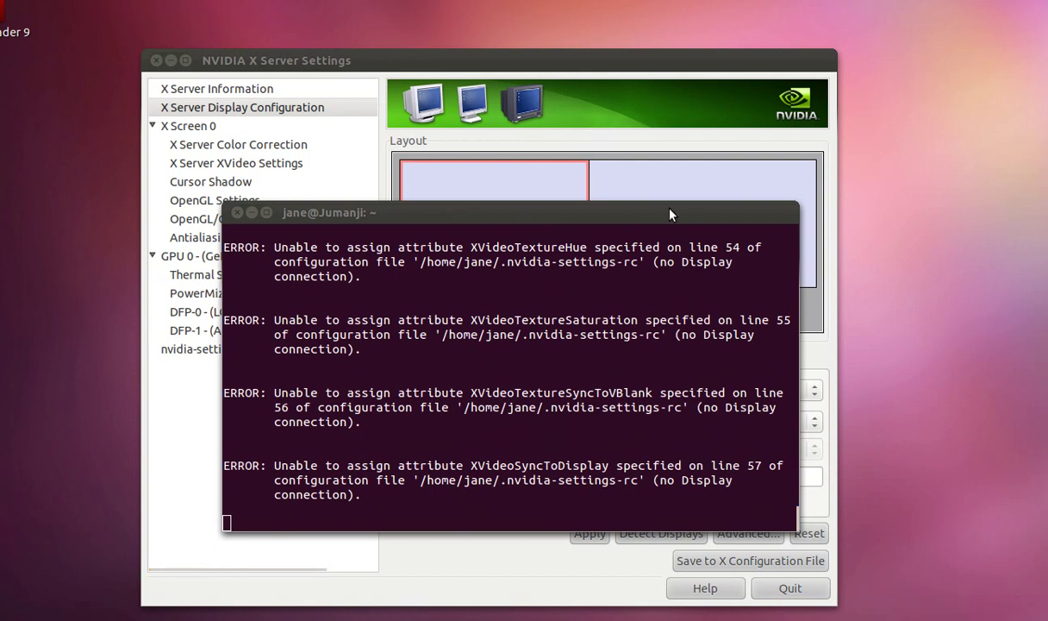
{"action": "left_click", "coordinate": [615, 137]}
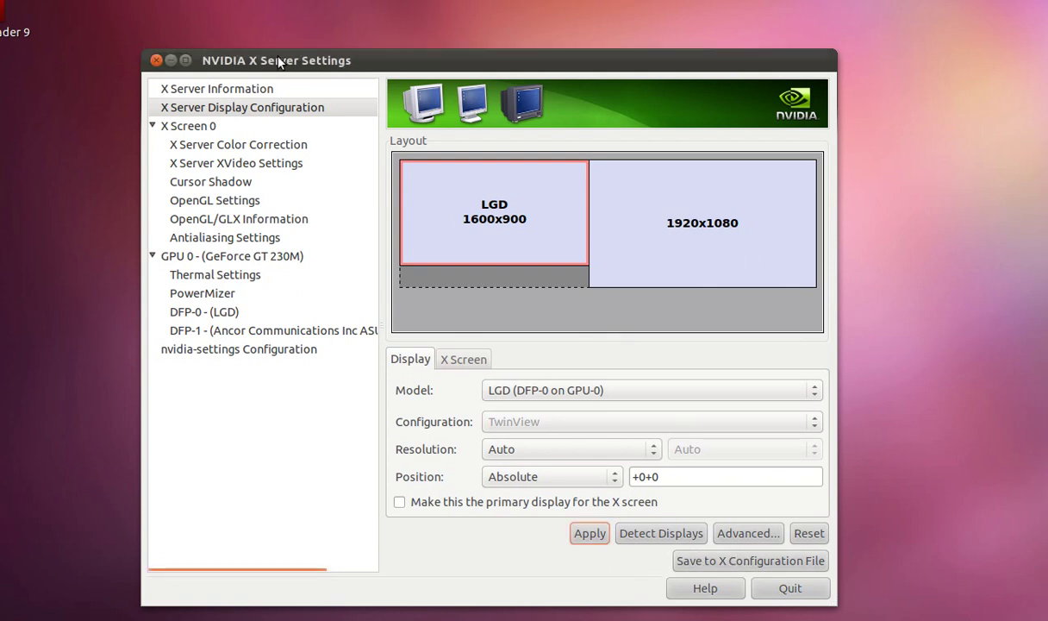
{"action": "left_click_drag", "start_coordinate": [265, 61], "coordinate": [265, 51]}
{"action": "left_click", "coordinate": [780, 554]}
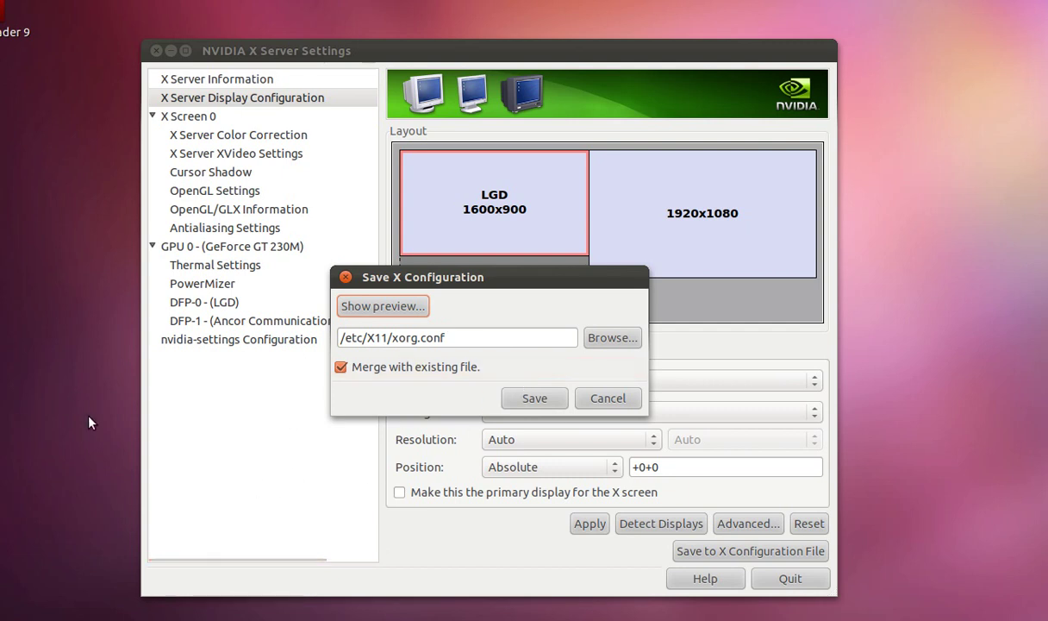
Open a new terminal window and arrange it below the Save X Configuration dialog
{"action": "right_click", "coordinate": [2, 384]}
{"action": "left_click", "coordinate": [17, 384]}
{"action": "left_click_drag", "start_coordinate": [691, 22], "coordinate": [474, 333]}
{"action": "left_click_drag", "start_coordinate": [477, 278], "coordinate": [475, 80]}
{"action": "key", "text": "alt+Tab"}
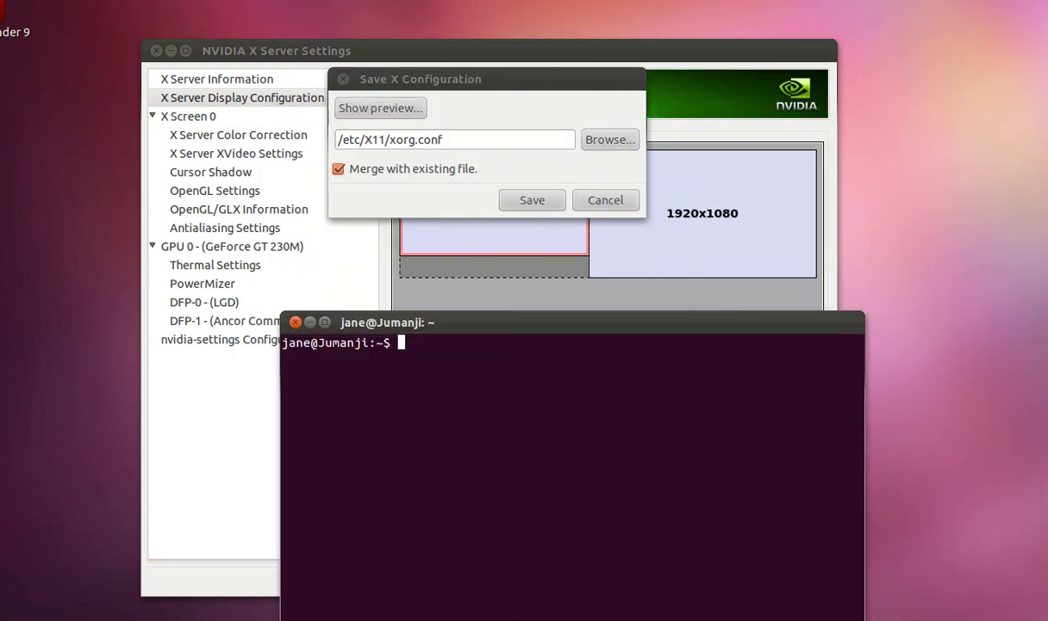
{"action": "left_click_drag", "start_coordinate": [519, 322], "coordinate": [468, 247]}
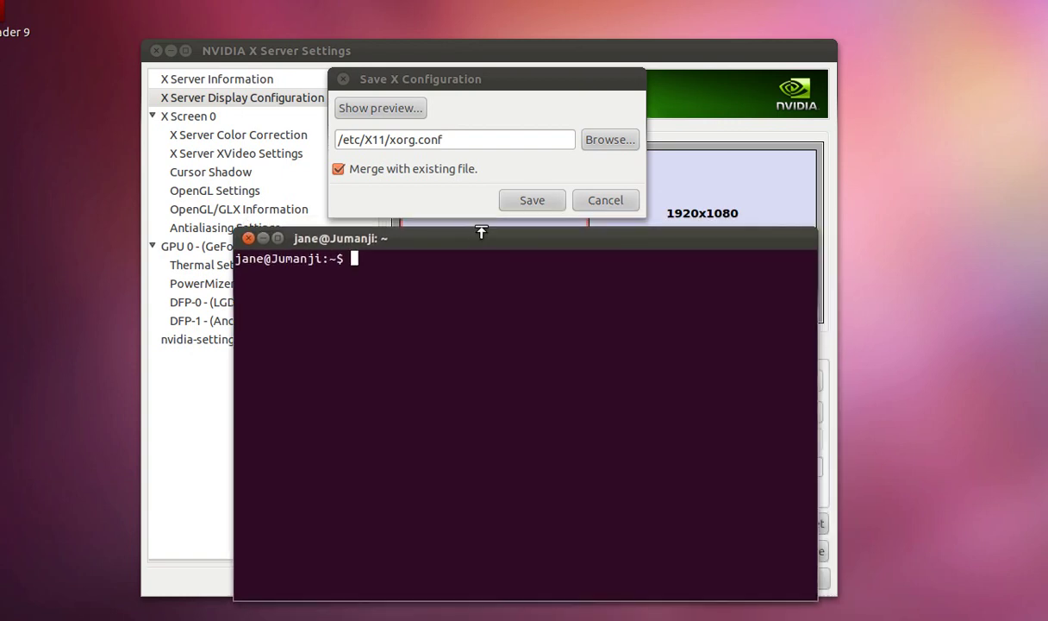
Change to the /etc/X11 directory in the terminal and list its files
{"action": "type", "text": "cd /etc/X11"}
{"action": "key", "text": "Return"}
{"action": "type", "text": "ls"}
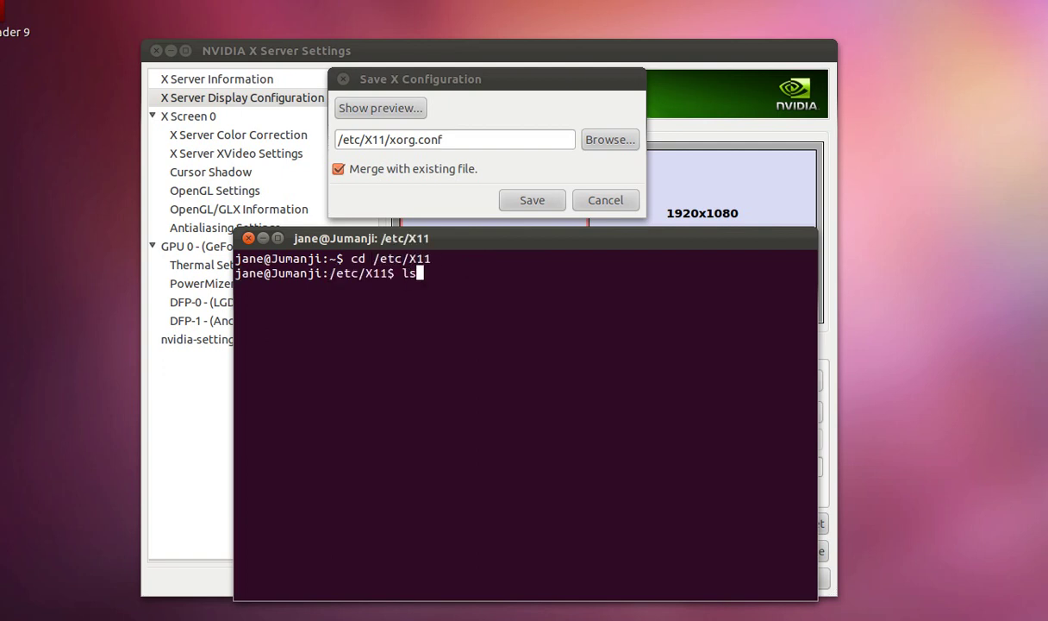
{"action": "key", "text": "Return"}
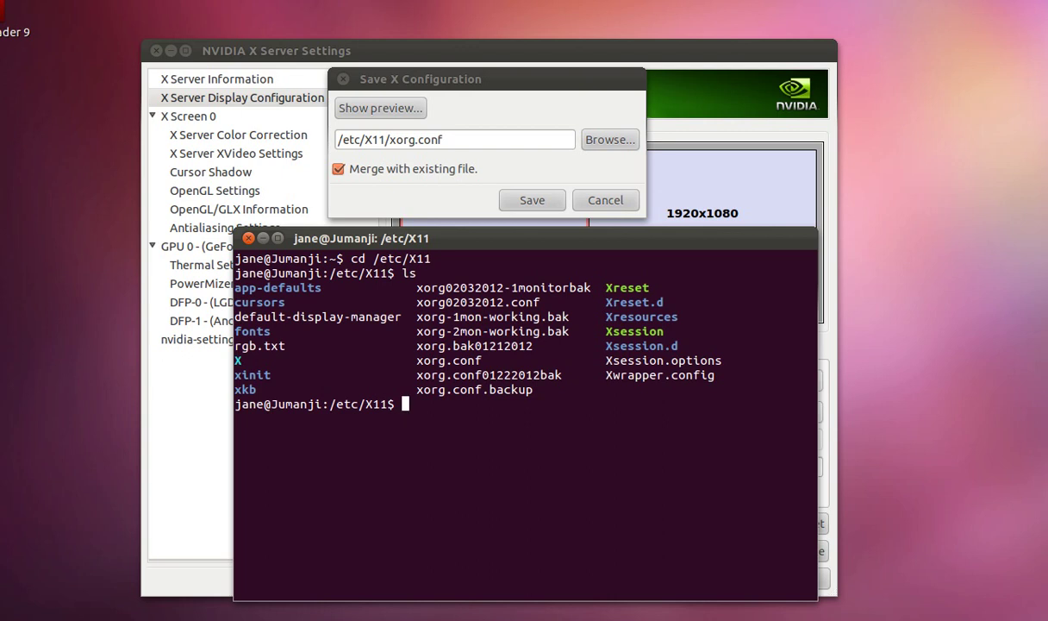
Back up xorg.conf as xorg-1mon.bak with sudo cp, entering the account password, and exit the terminal
{"action": "type", "text": "sudo"}
{"action": "type", "text": "cp xorg.conf xorg-"}
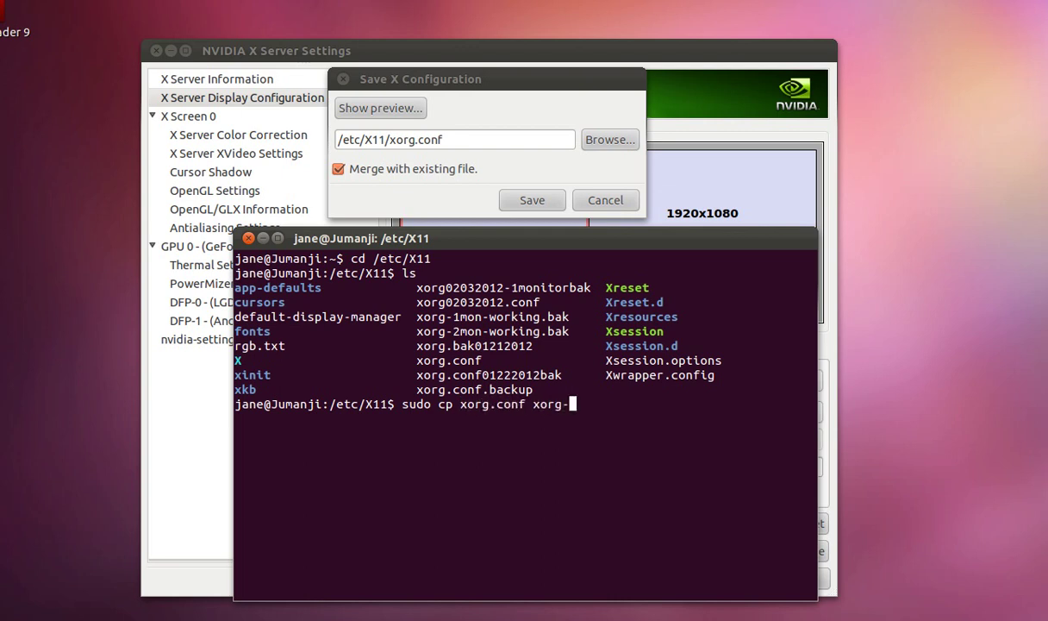
{"action": "type", "text": "1mon.bak"}
{"action": "key", "text": "Return"}
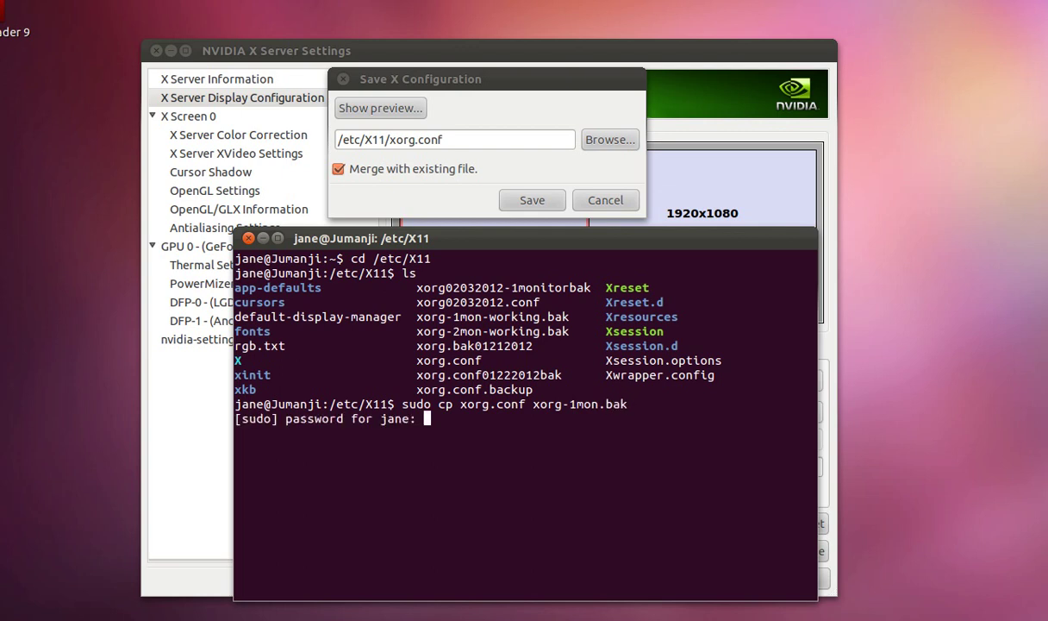
{"action": "key", "text": "Return"}
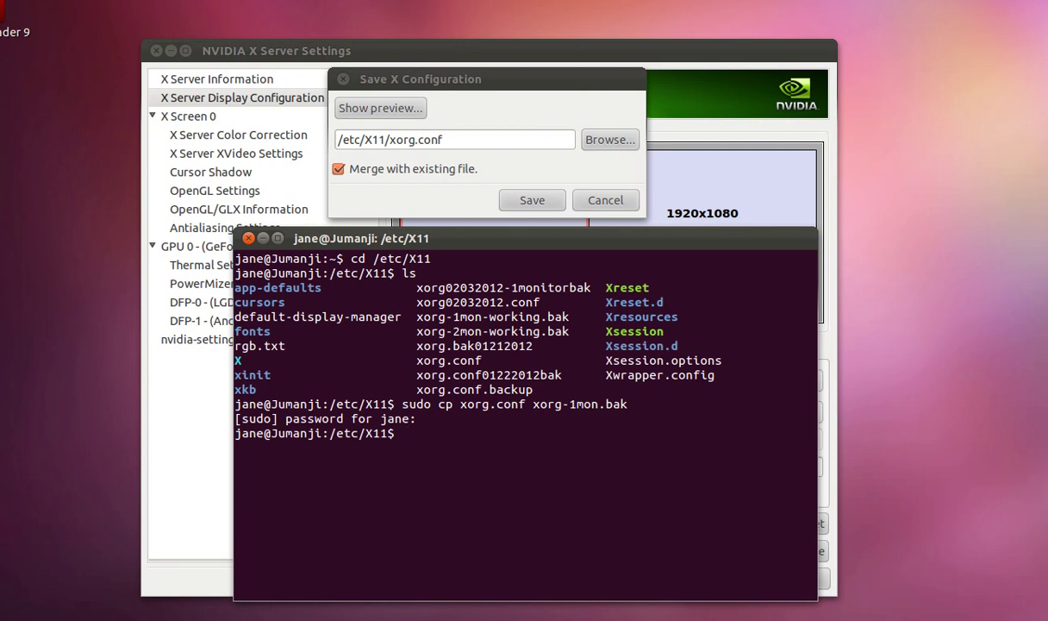
{"action": "type", "text": "exit"}
{"action": "key", "text": "Return"}
Save the X configuration to /etc/X11/xorg.conf merged with the existing file, and quit the NVIDIA settings
{"action": "left_click", "coordinate": [515, 201]}
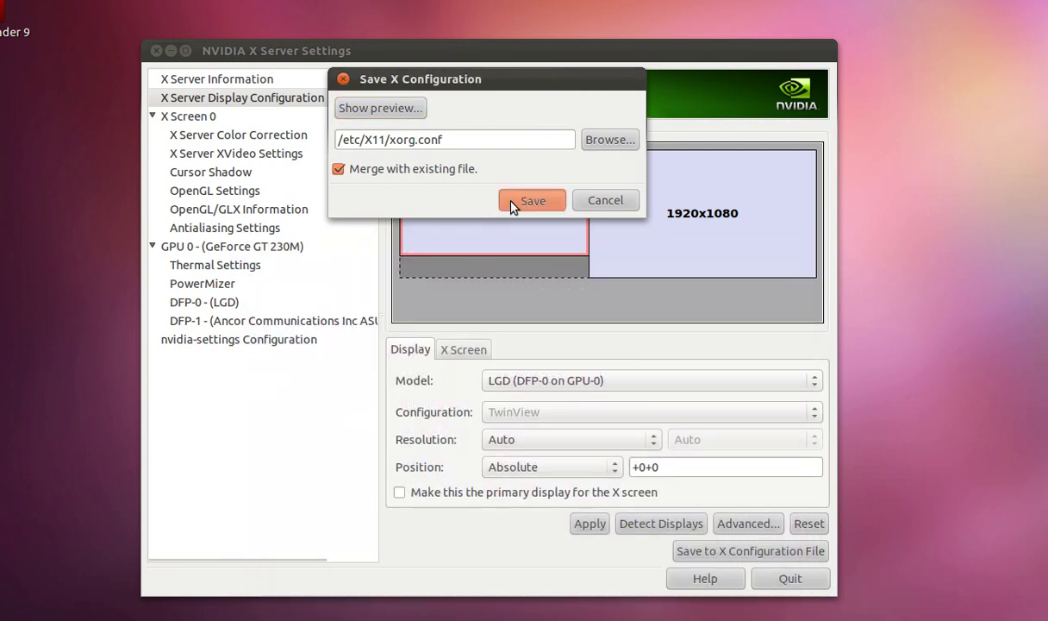
{"action": "left_click", "coordinate": [803, 585]}
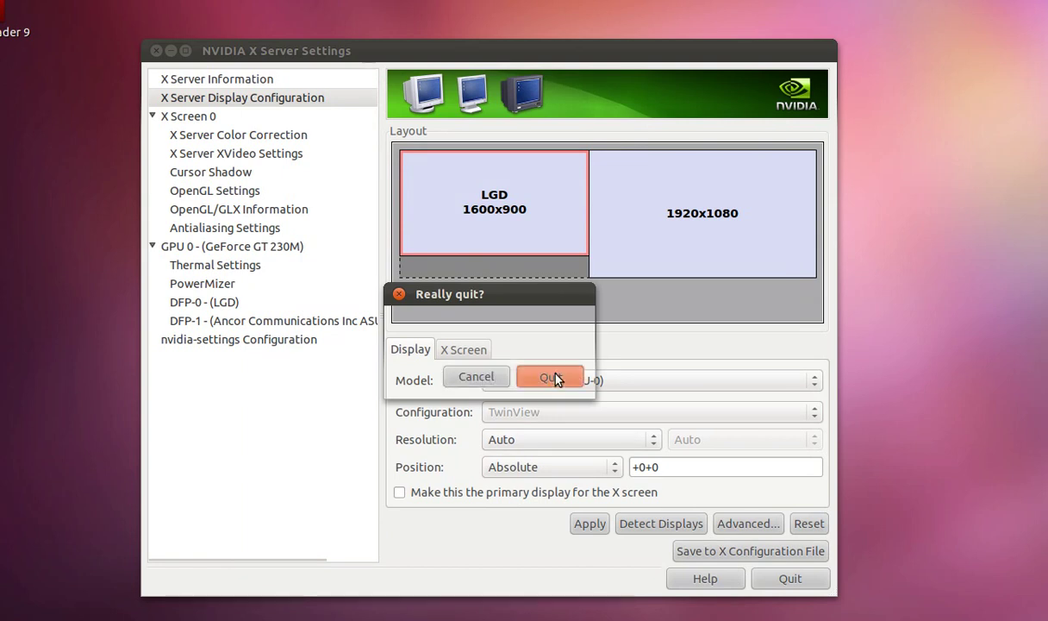
{"action": "left_click", "coordinate": [556, 379]}
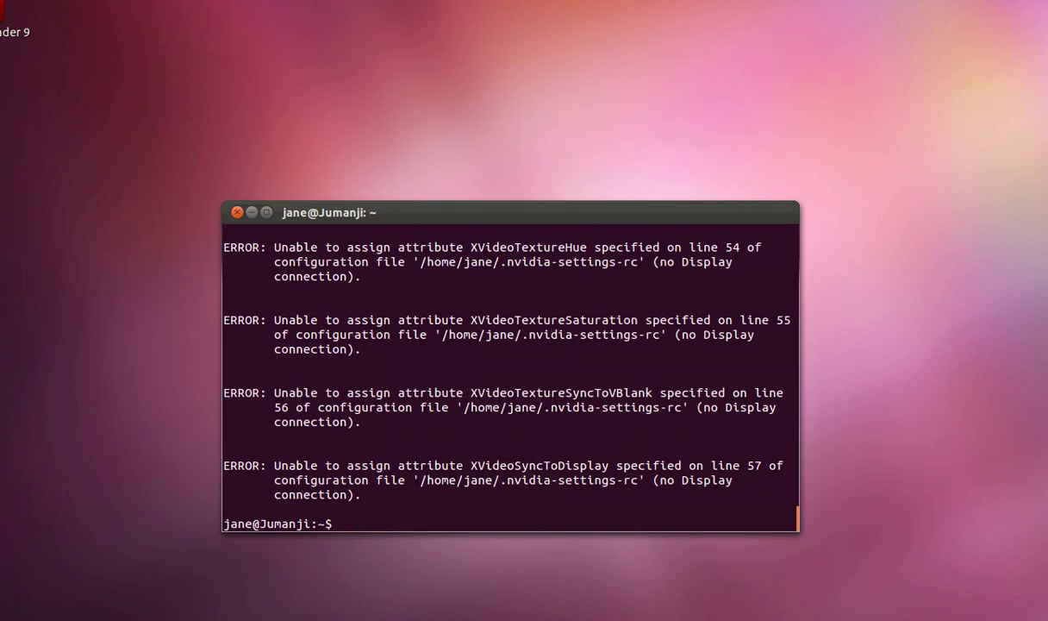